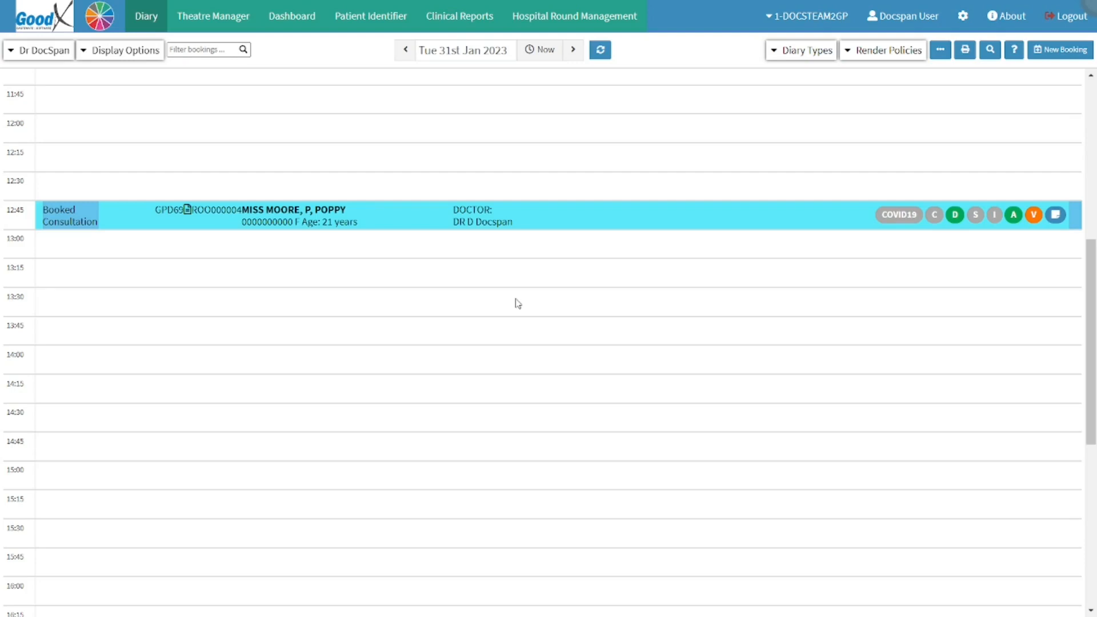
# Open the clinical record for the patient booked for a consultation at 12:45 on 31 January 2023.
pyautogui.click(517, 302)
pyautogui.click(553, 221)
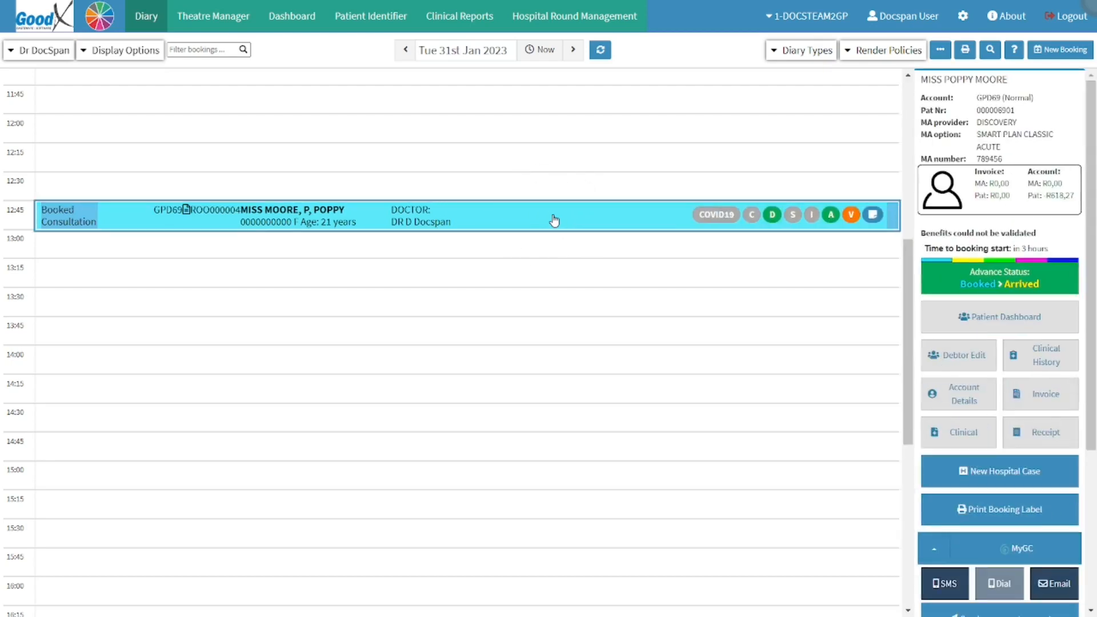
pyautogui.click(1053, 236)
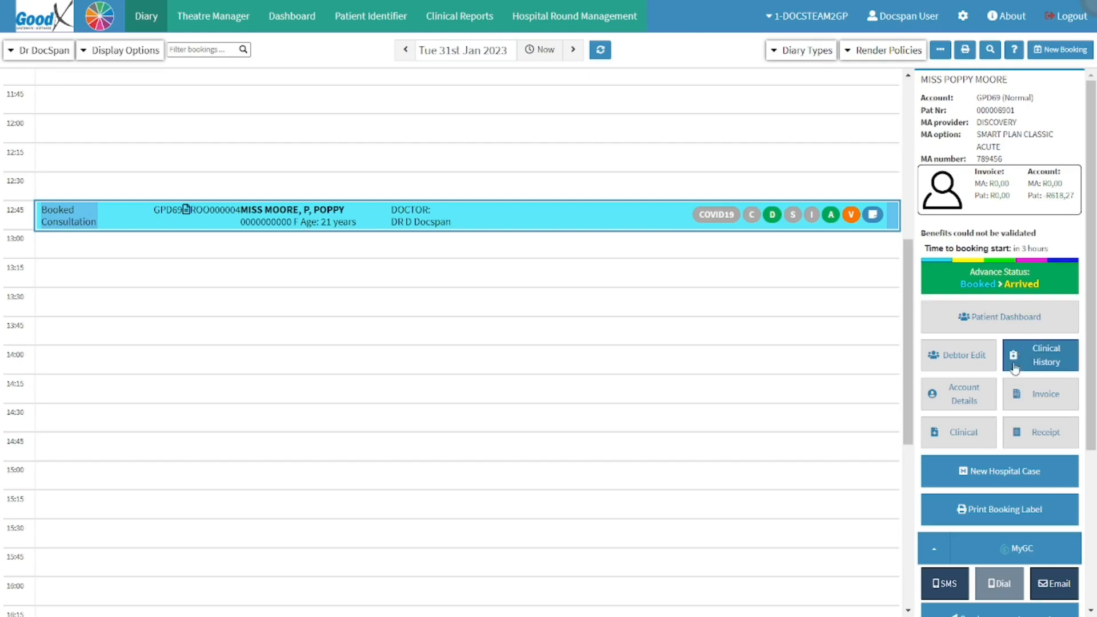
pyautogui.click(986, 430)
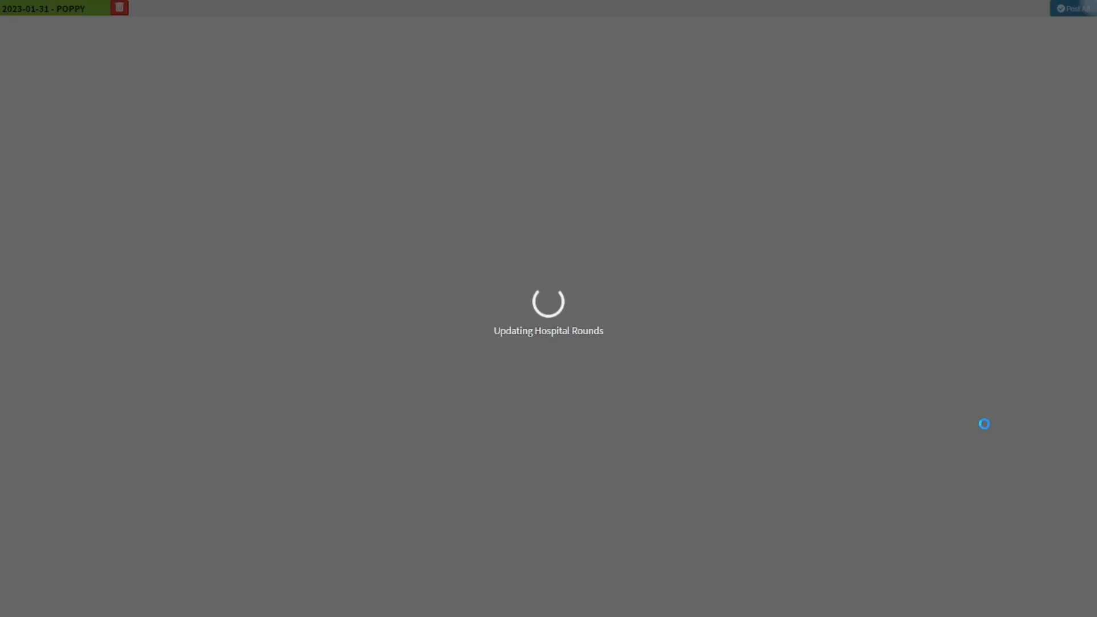
pyautogui.click(987, 429)
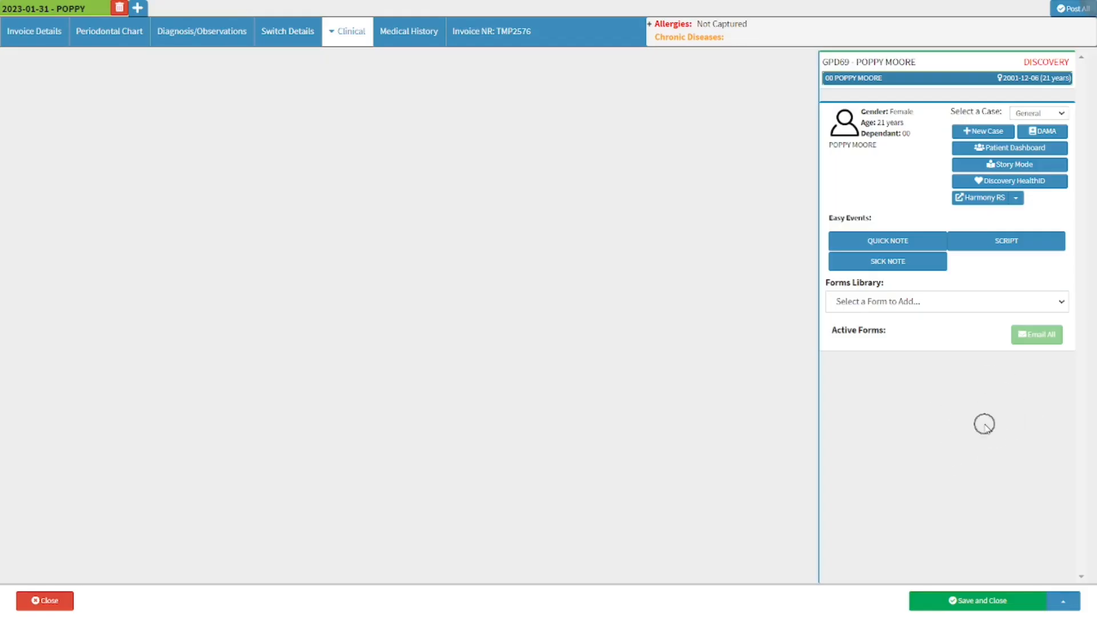
# Add a sick note form to the patient's clinical record.
pyautogui.click(951, 301)
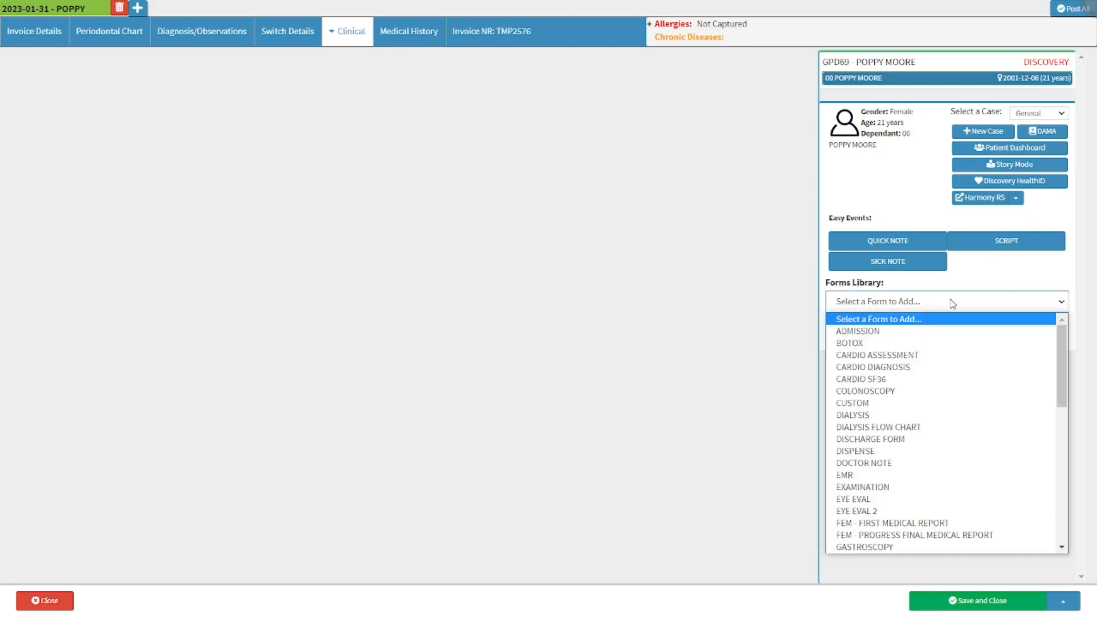
pyautogui.click(952, 303)
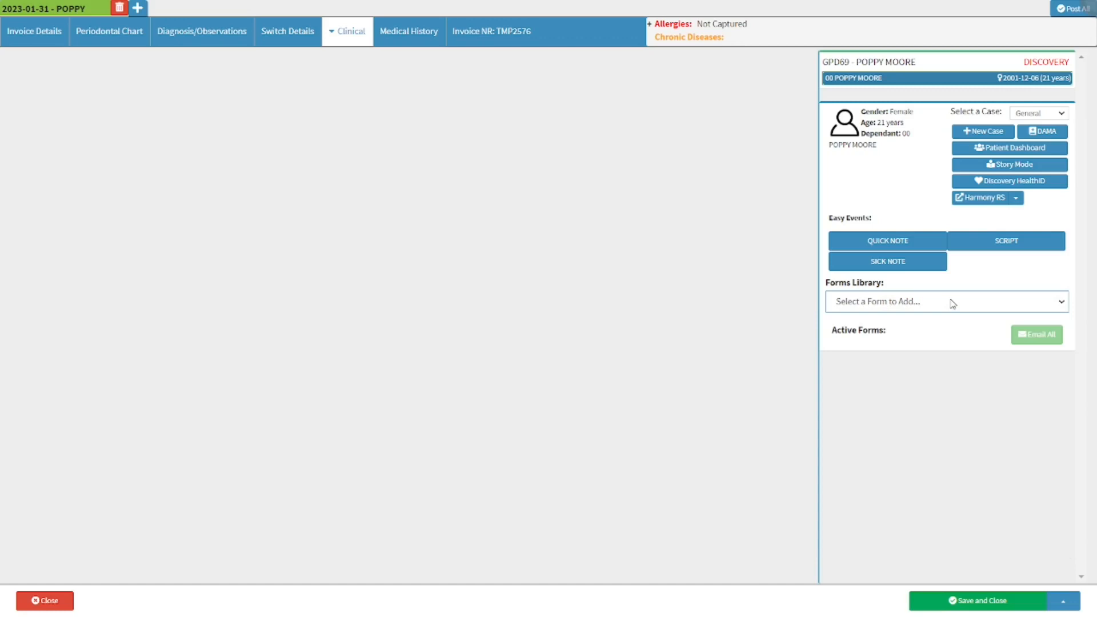
pyautogui.click(912, 266)
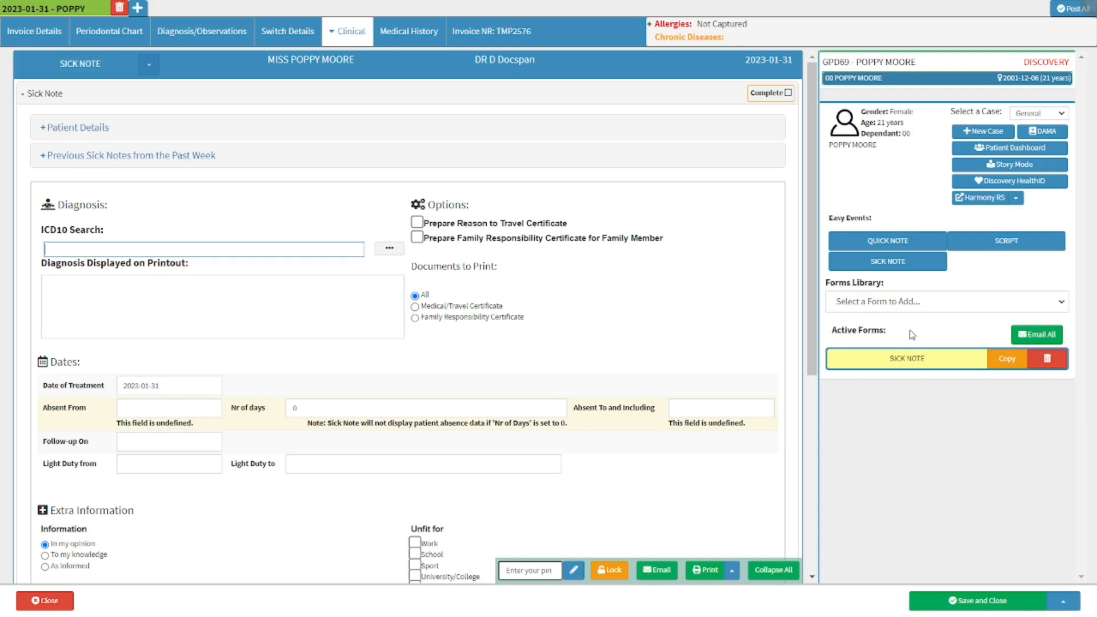
# Expand the sick note's Patient Details section and review the title, name, surname, date of birth and gender fields.
pyautogui.click(148, 126)
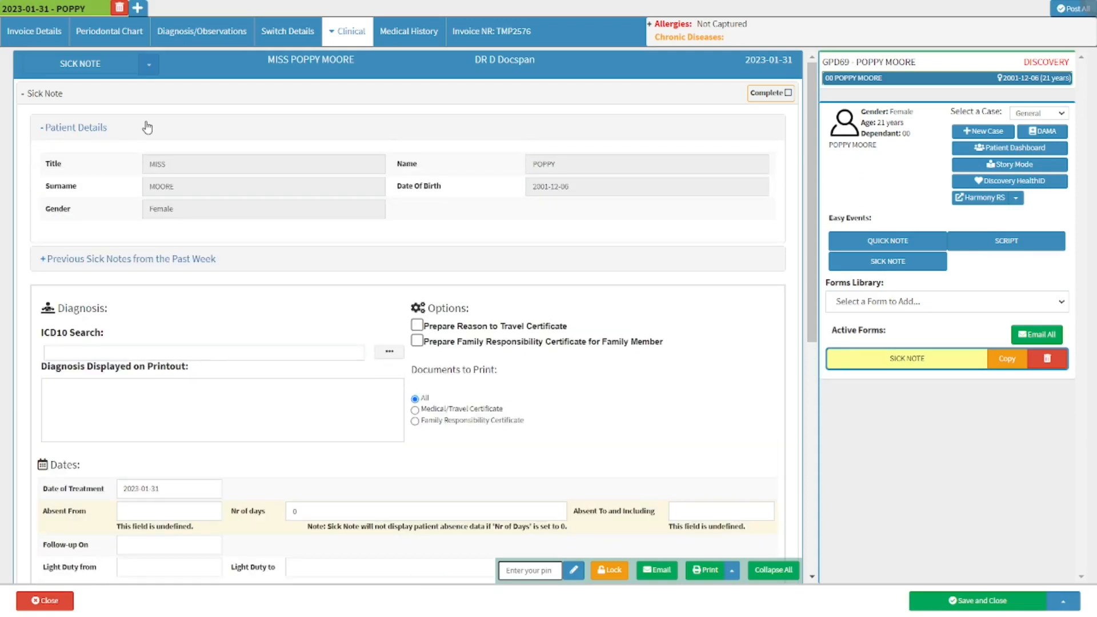
pyautogui.press('ctrl')
pyautogui.press('ctrl')
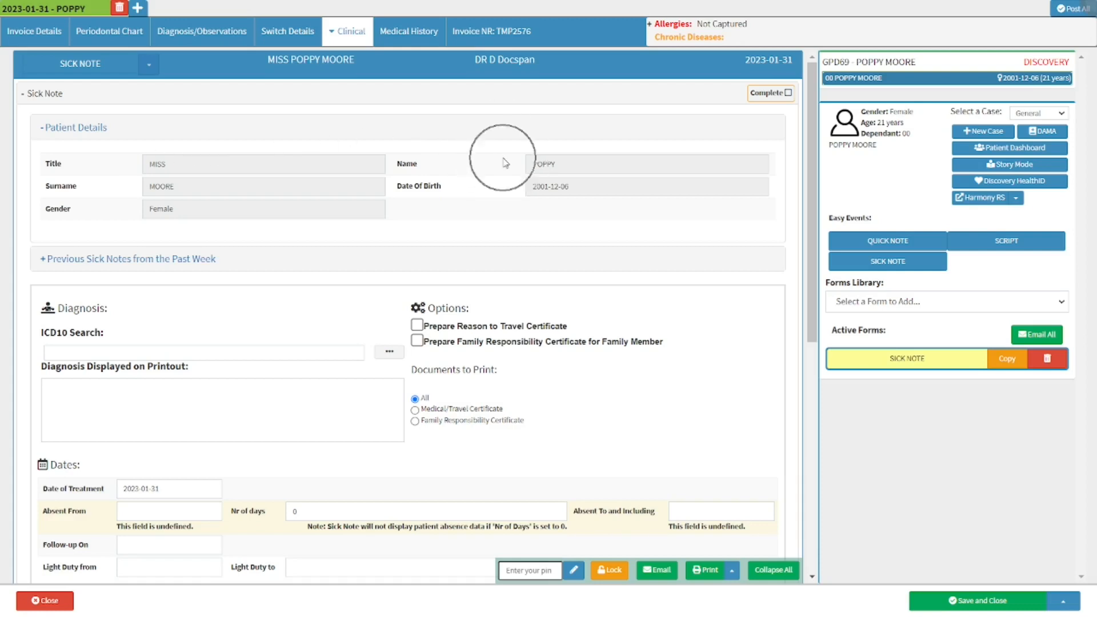
pyautogui.press('ctrl')
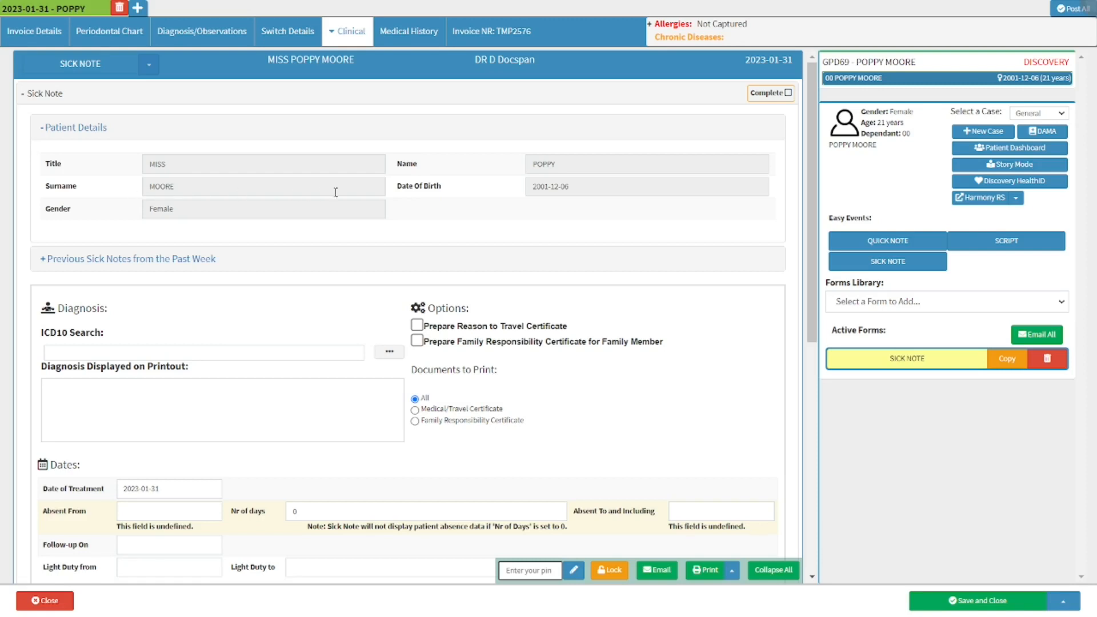
pyautogui.press('ctrl')
pyautogui.press('ctrl')
pyautogui.press('ctrl')
# Review the previous sick notes from the past week, and try adding and removing the listed note's information.
pyautogui.click(136, 260)
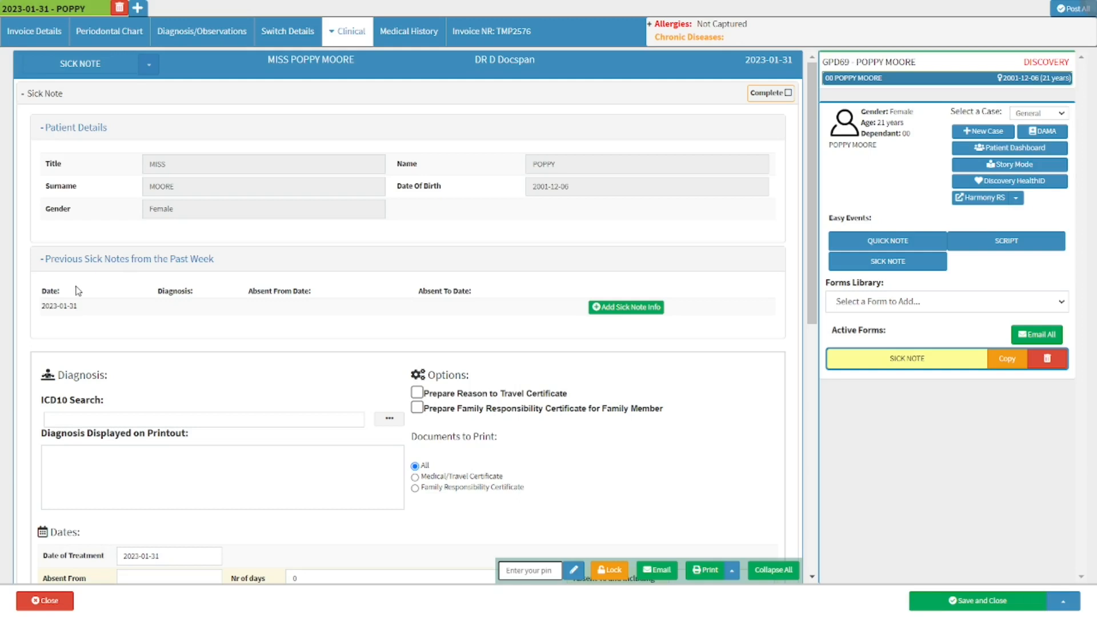
pyautogui.click(202, 292)
pyautogui.click(313, 290)
pyautogui.click(477, 292)
pyautogui.click(627, 309)
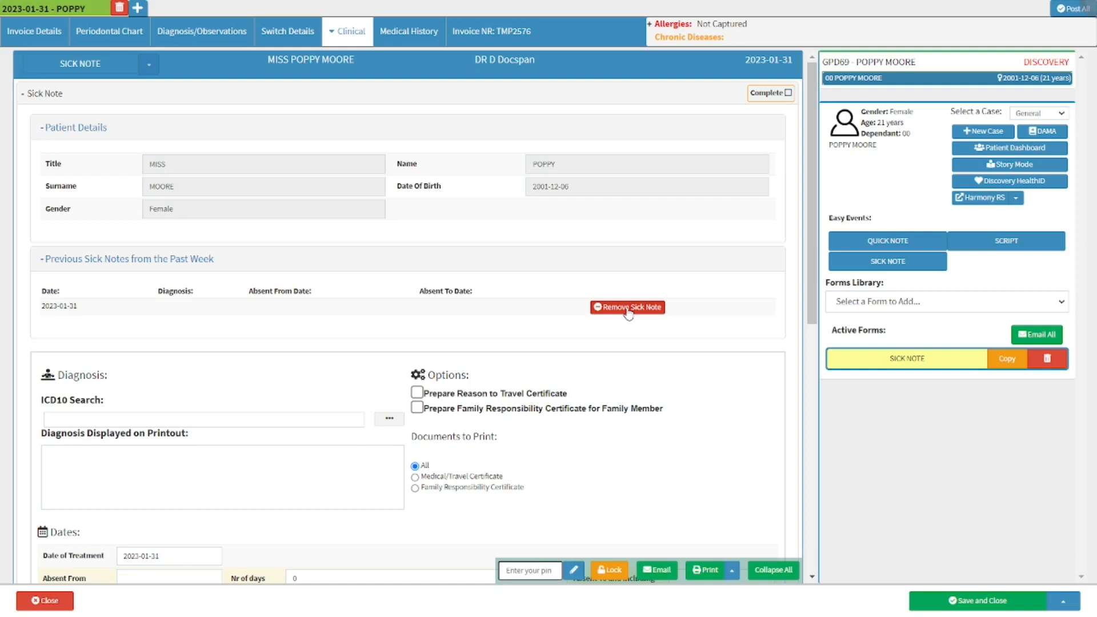
pyautogui.click(628, 312)
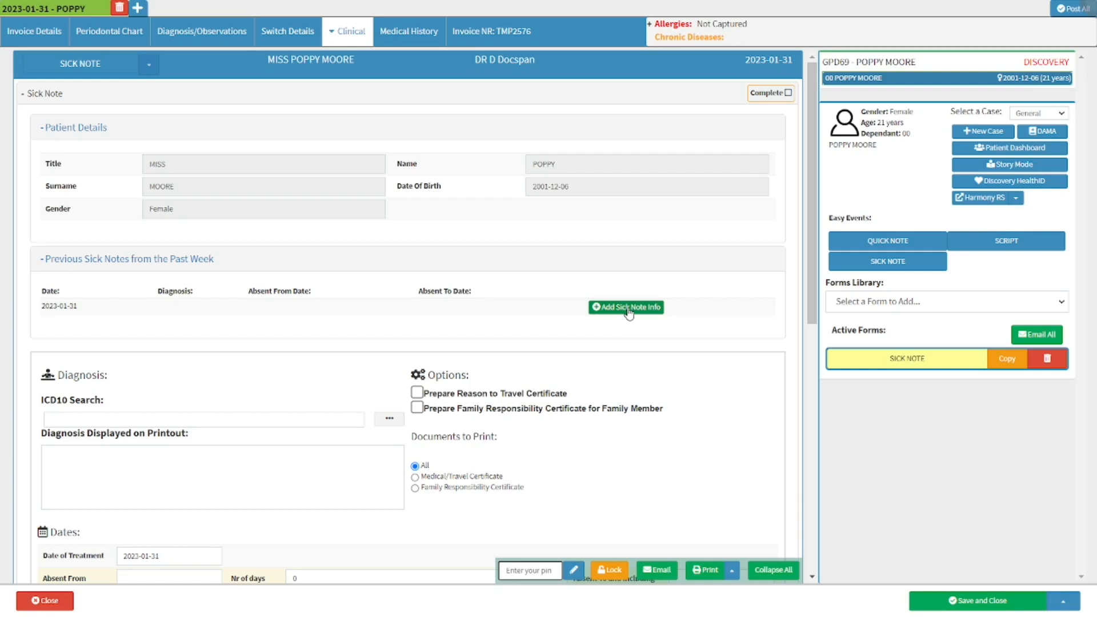
# Turn on the Prepare Reason to Travel Certificate option to view its form layout, and turn it off again.
pyautogui.scroll(-5, 628, 312)
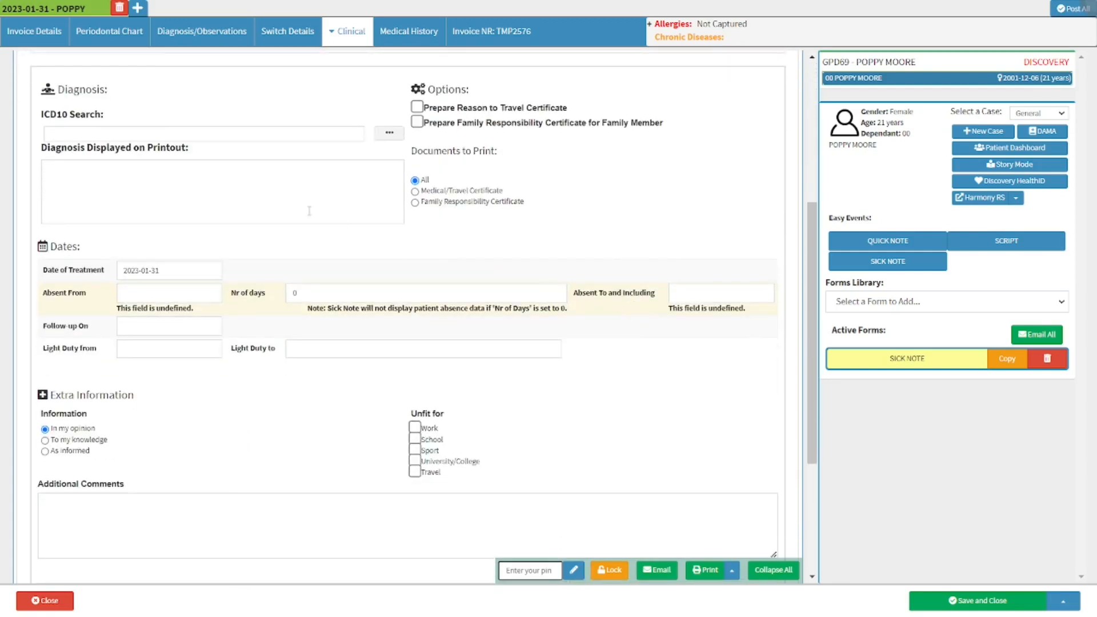
pyautogui.click(125, 87)
pyautogui.click(104, 135)
pyautogui.click(494, 93)
pyautogui.click(422, 108)
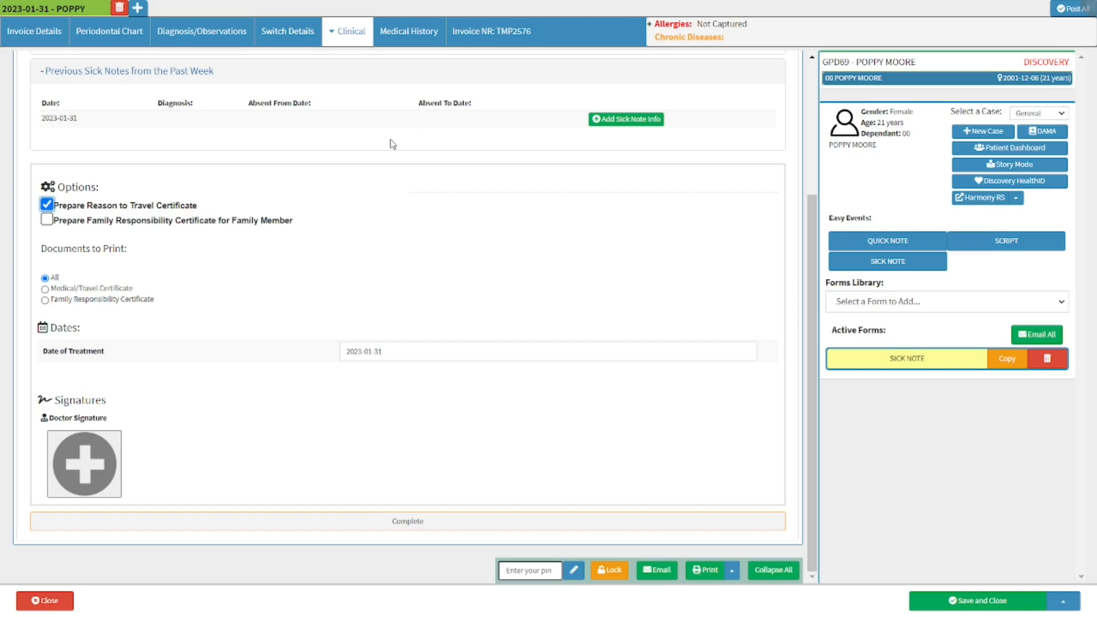
pyautogui.click(285, 355)
pyautogui.click(55, 205)
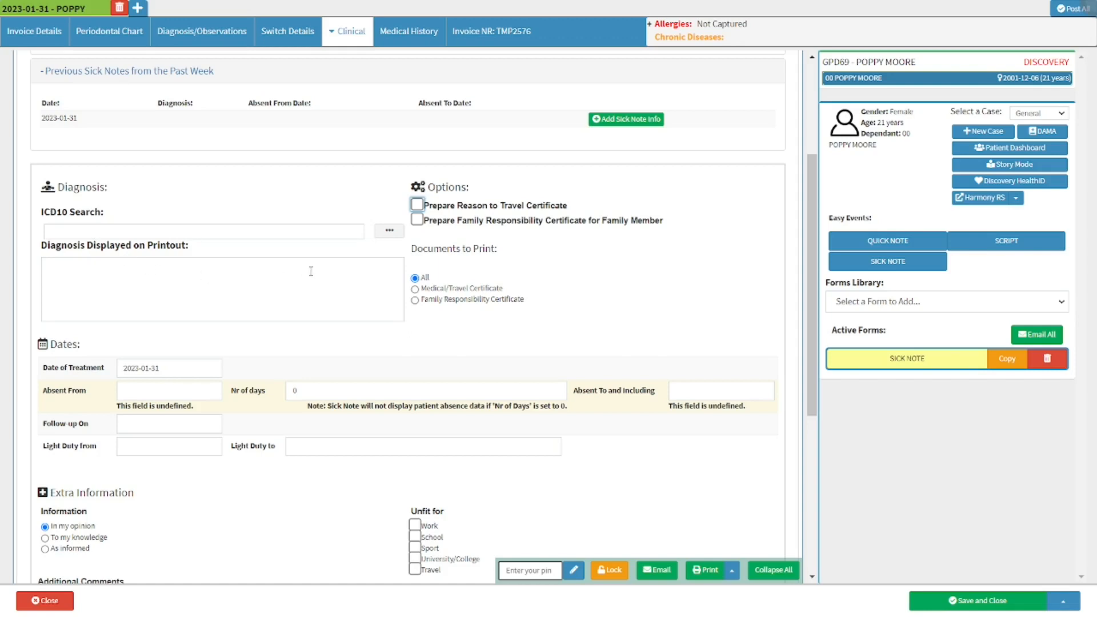
# Enable the Family Responsibility Certificate for a family member, and review its information section and the Documents to Print choices.
pyautogui.click(418, 220)
pyautogui.scroll(-7, 419, 220)
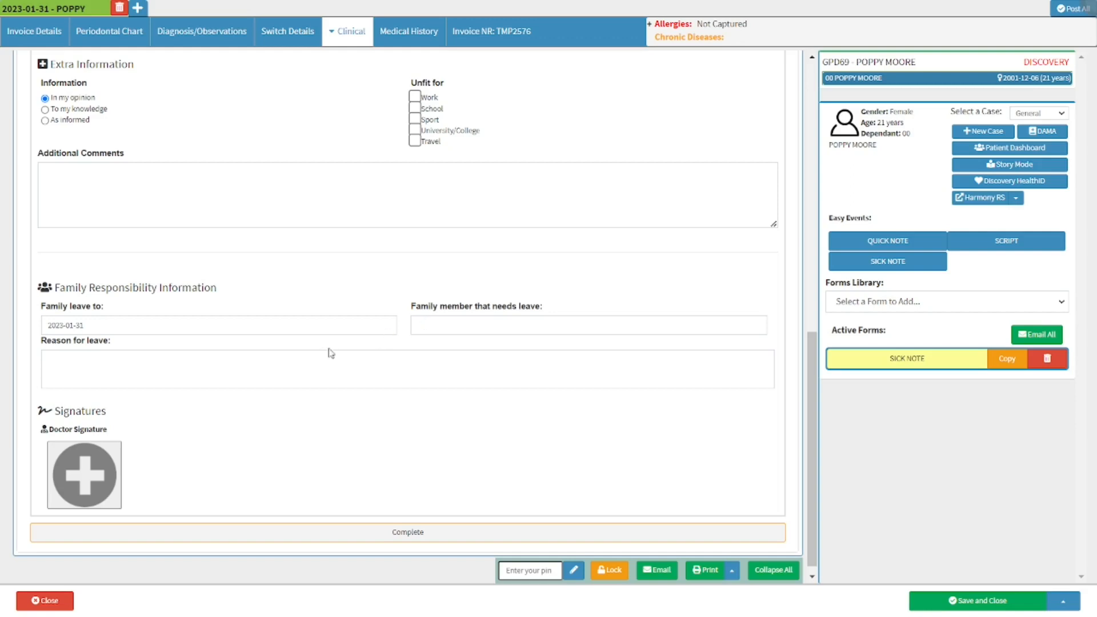
pyautogui.click(117, 352)
pyautogui.scroll(6, 117, 352)
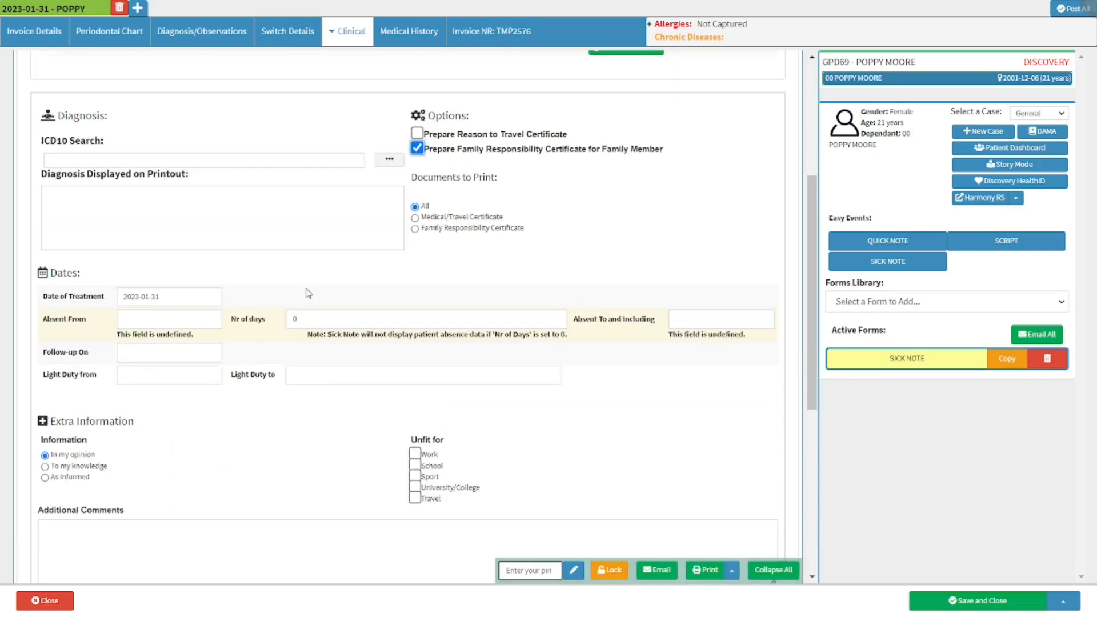
pyautogui.click(513, 189)
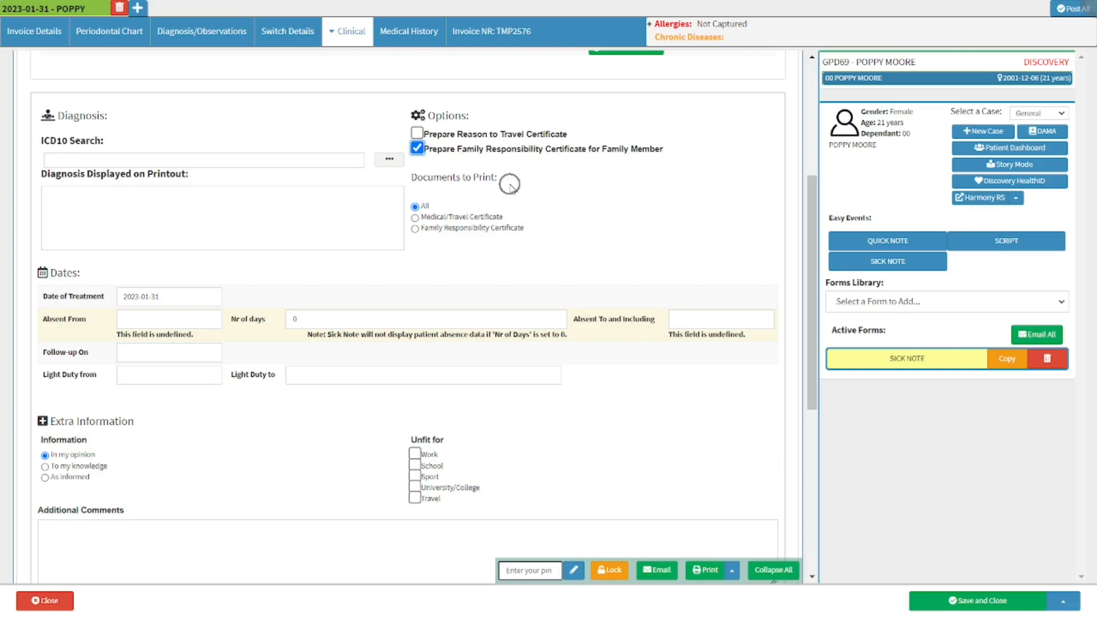
pyautogui.click(441, 213)
pyautogui.click(441, 217)
pyautogui.click(438, 228)
# Set the sick note's Absent From date to 2023-01-31 and the number of days to 3.
pyautogui.click(92, 274)
pyautogui.click(111, 299)
pyautogui.click(101, 318)
pyautogui.click(127, 317)
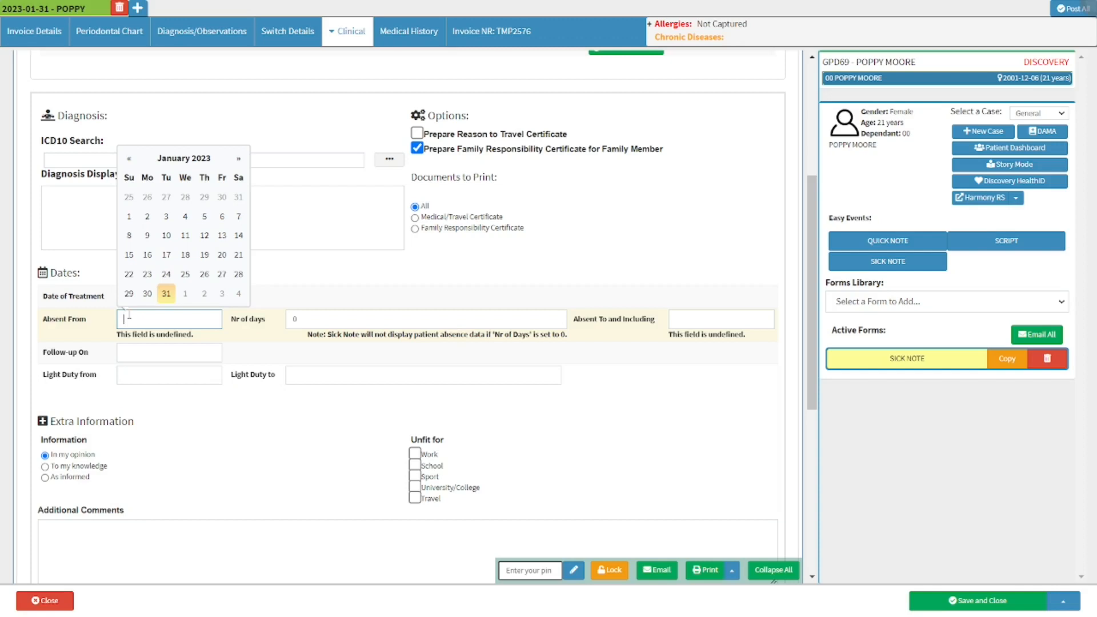
pyautogui.click(166, 294)
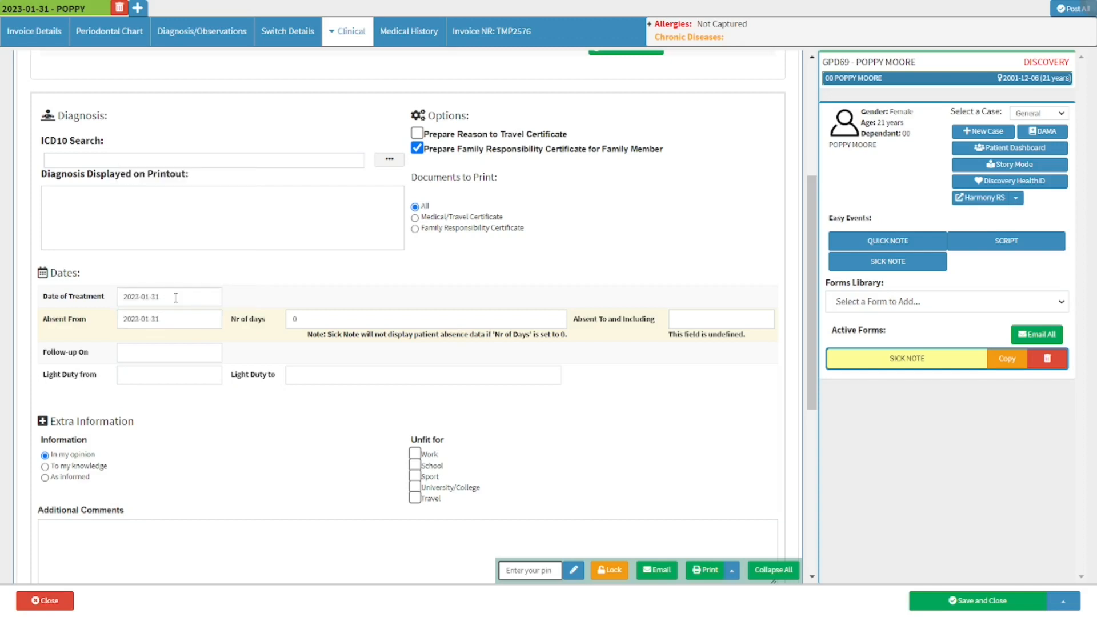
pyautogui.click(309, 320)
pyautogui.write('3')
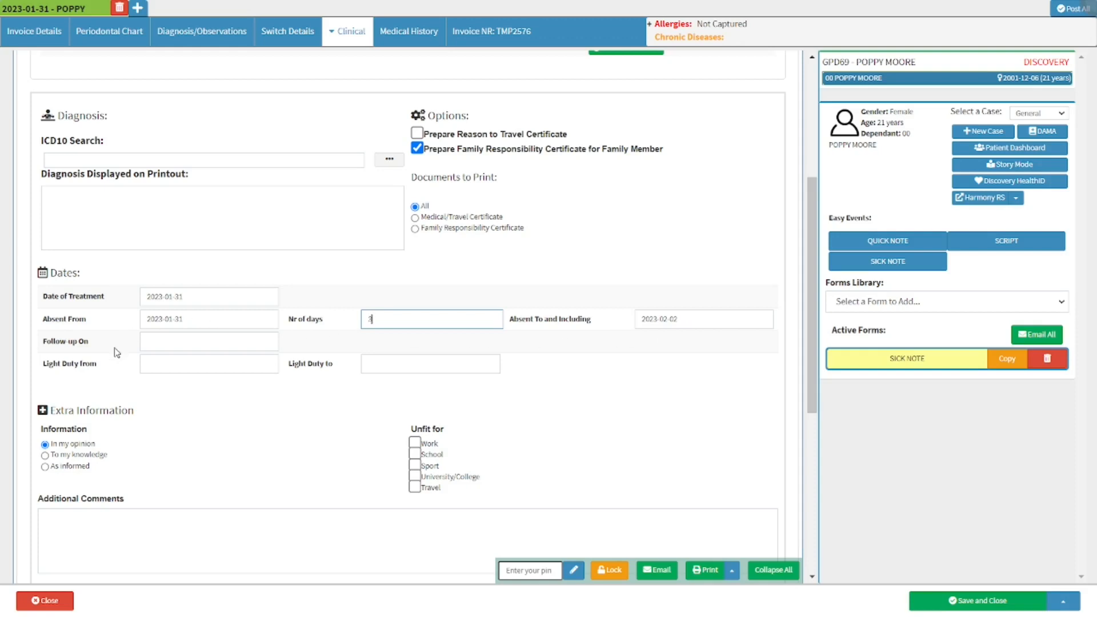
# Examine the follow-up and light duty dates, the Extra Information choices and the Unfit for options.
pyautogui.press('ctrl')
pyautogui.press('ctrl')
pyautogui.press('ctrl')
pyautogui.click(150, 414)
pyautogui.click(106, 443)
pyautogui.click(114, 457)
pyautogui.click(102, 468)
pyautogui.click(452, 434)
# Open the doctor signature capture for the sick note.
pyautogui.scroll(-5, 137, 504)
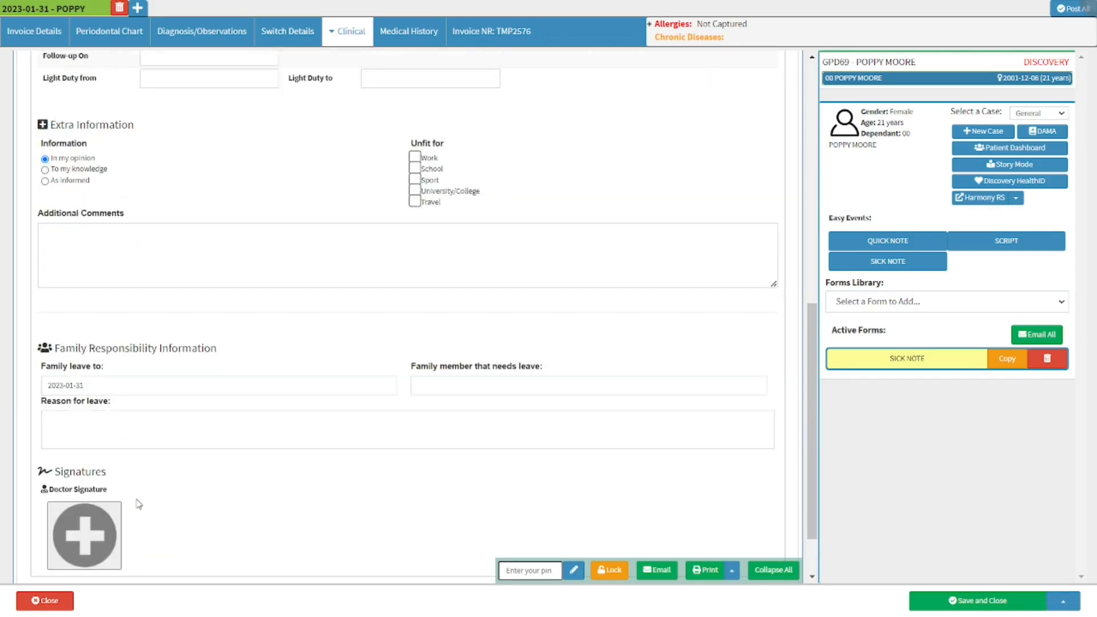
pyautogui.click(94, 526)
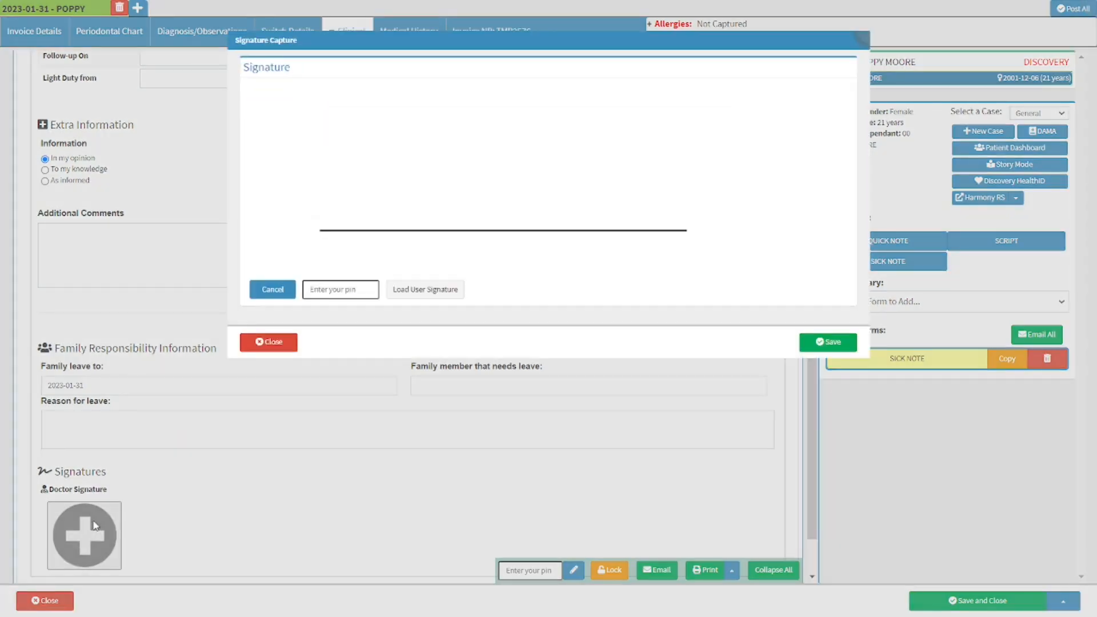